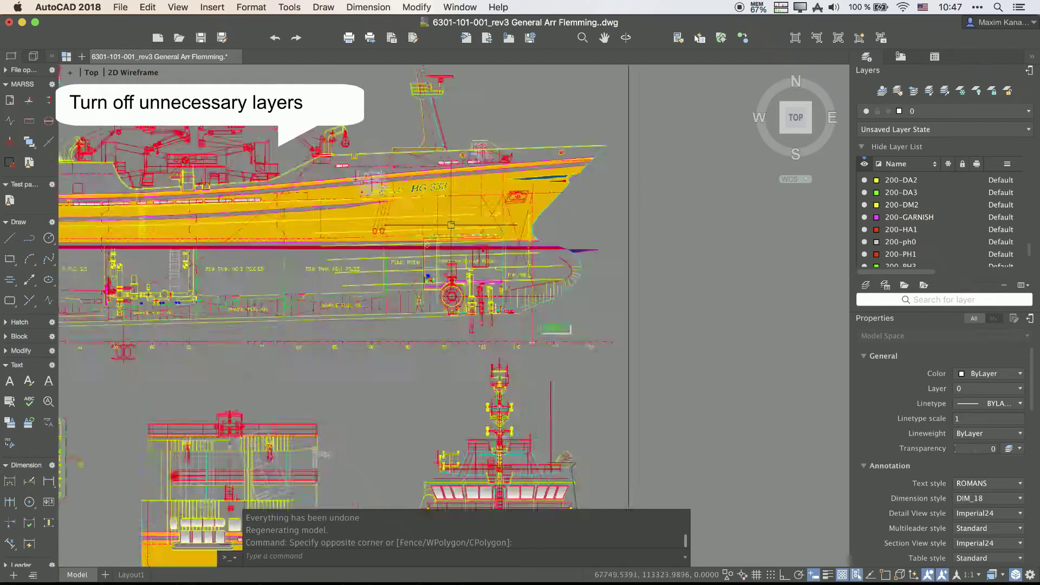
- Run LAYOFF and pick the yellow hull hatch to turn off the COLOUR-GA layer
left_click(977, 91)
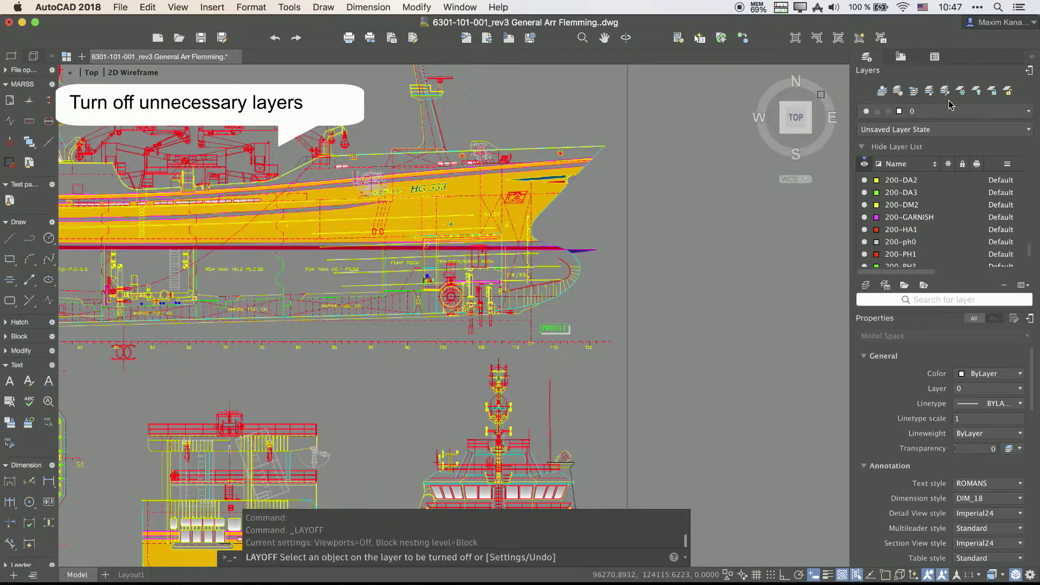
left_click(490, 185)
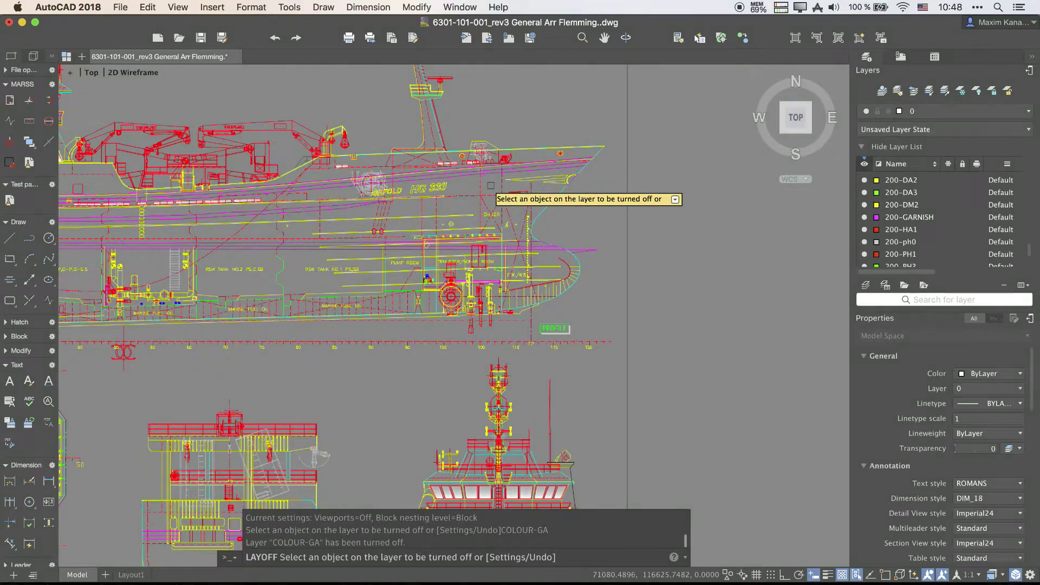
scroll(491, 185, "down", 5)
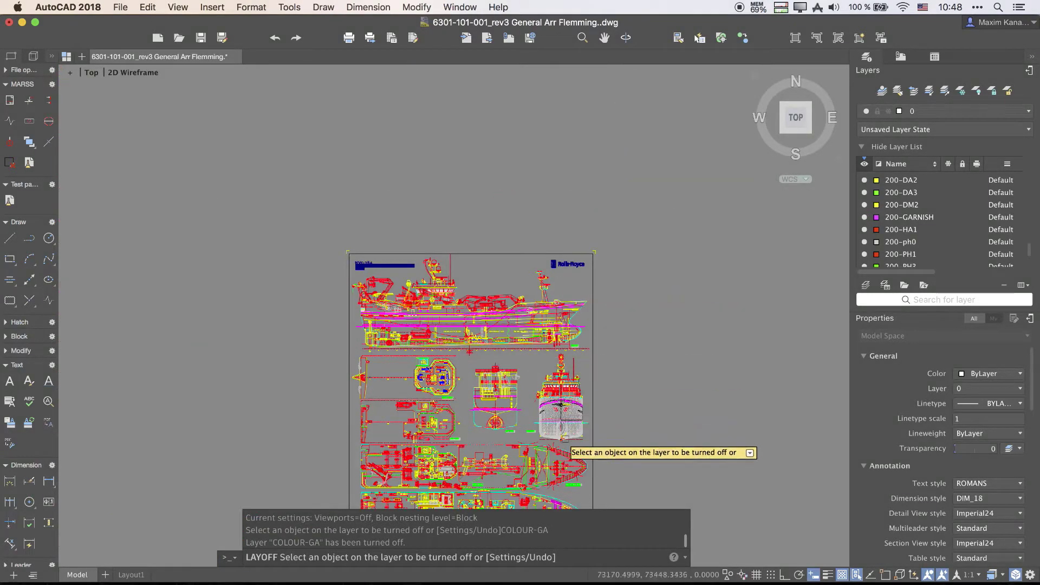
scroll(568, 373, "up", 3)
scroll(609, 266, "up", 2)
scroll(590, 163, "up", 2)
scroll(582, 161, "up", 2)
- Turn off the 101-HA21 layer by picking one of its objects, then end LAYOFF
left_click(579, 161)
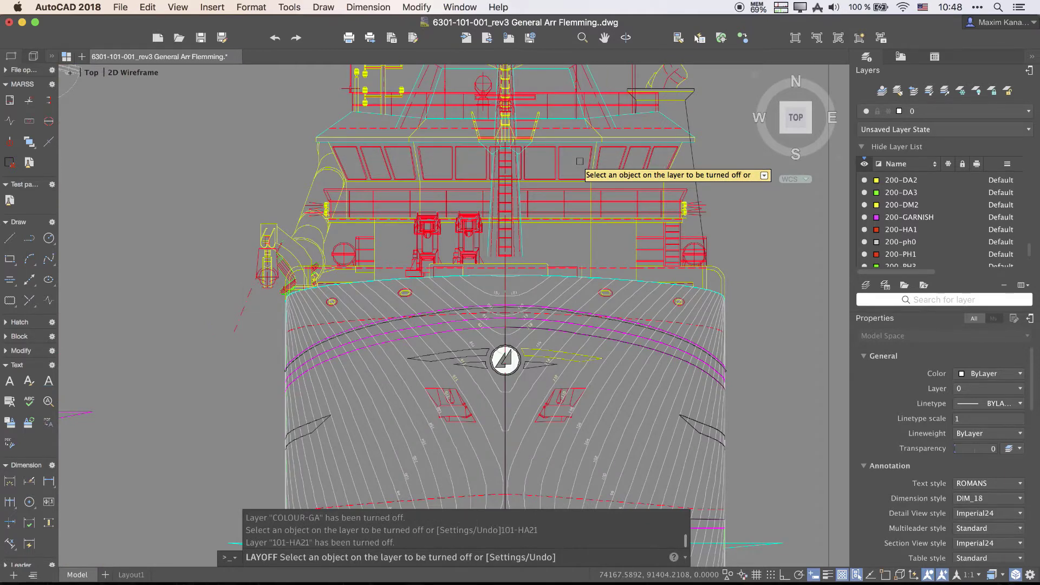
scroll(579, 161, "down", 5)
scroll(485, 218, "down", 1)
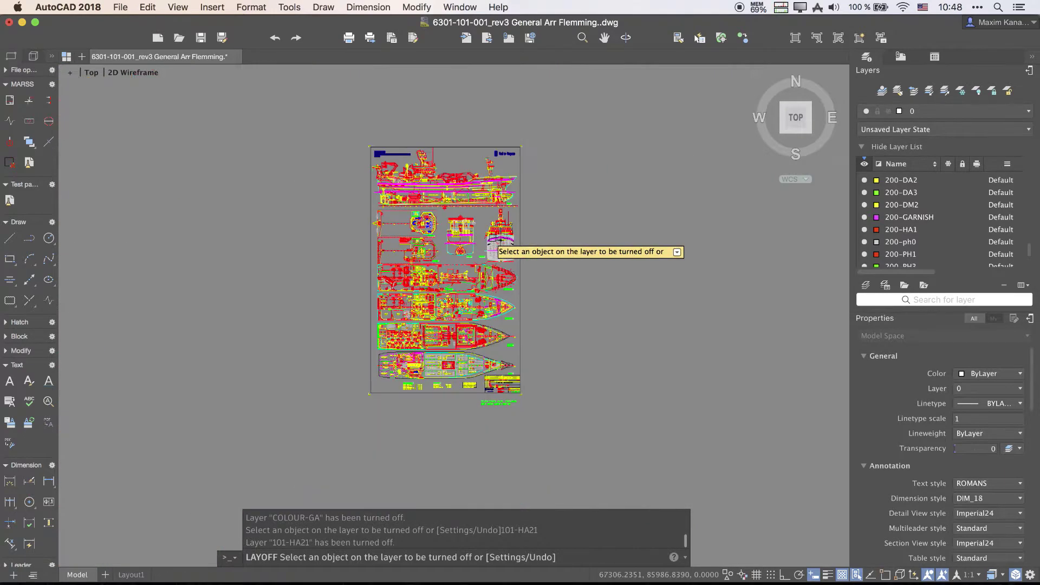
scroll(485, 218, "up", 1)
right_click(485, 218)
left_click(504, 225)
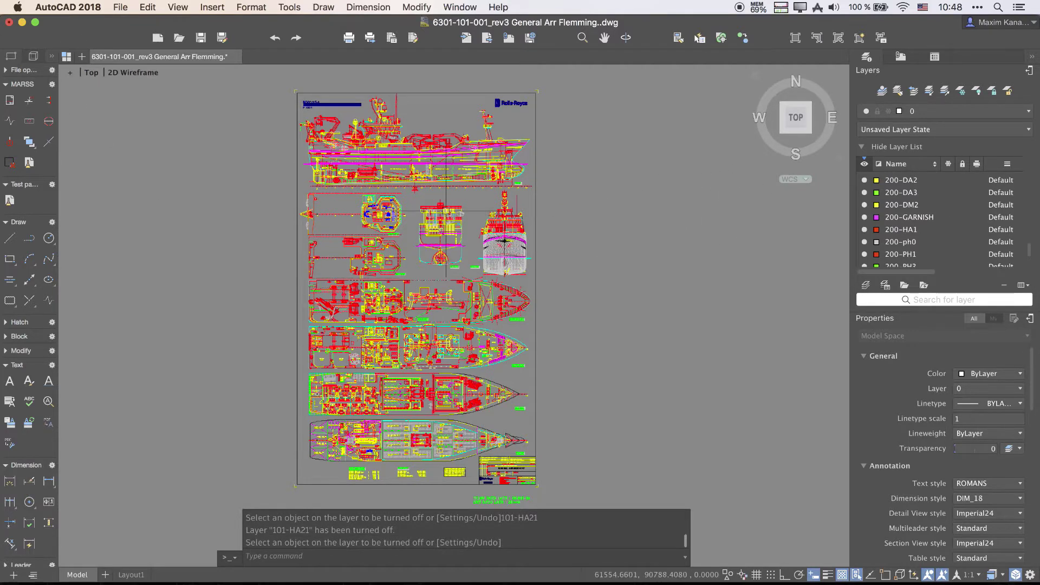
- Create a new page setup named Setup1 in the Page Setup Manager
left_click(120, 7)
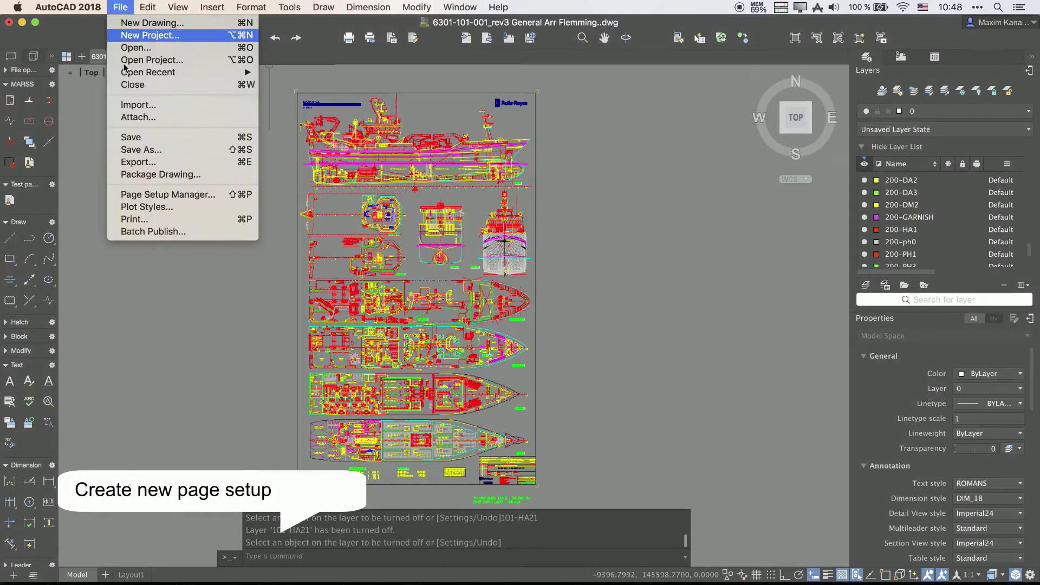
left_click(187, 195)
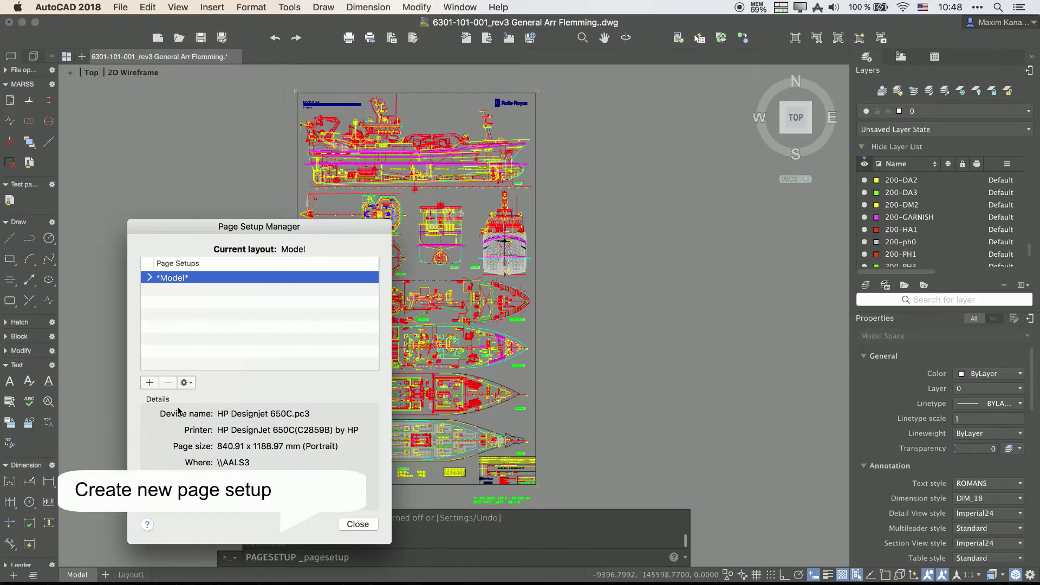
left_click(150, 383)
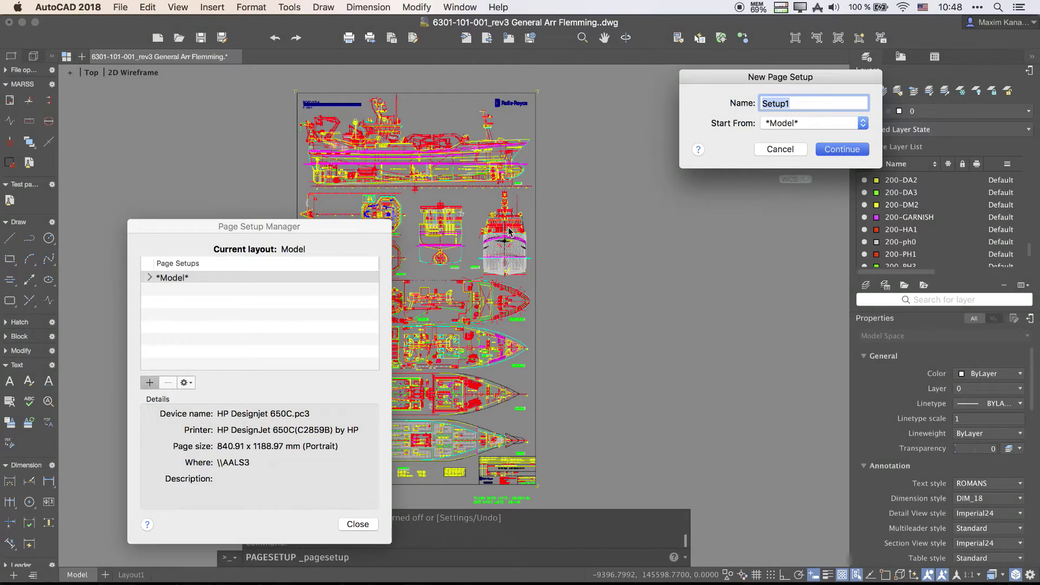
key("Return")
- Set Setup1's plotter to AutoCAD PDF (High Quality Print).pc3 and manage custom paper sizes
left_click(447, 171)
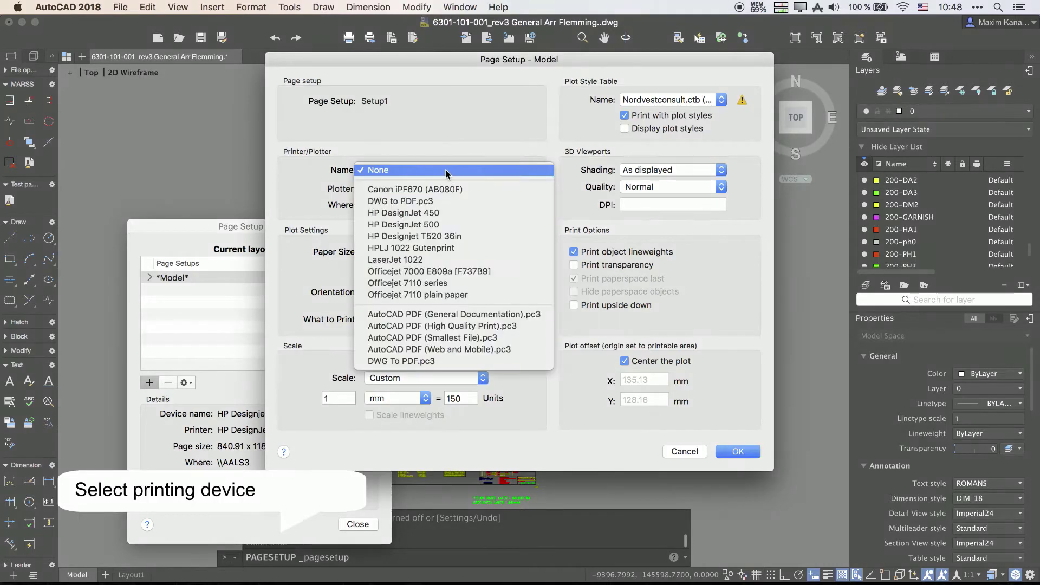
left_click(490, 328)
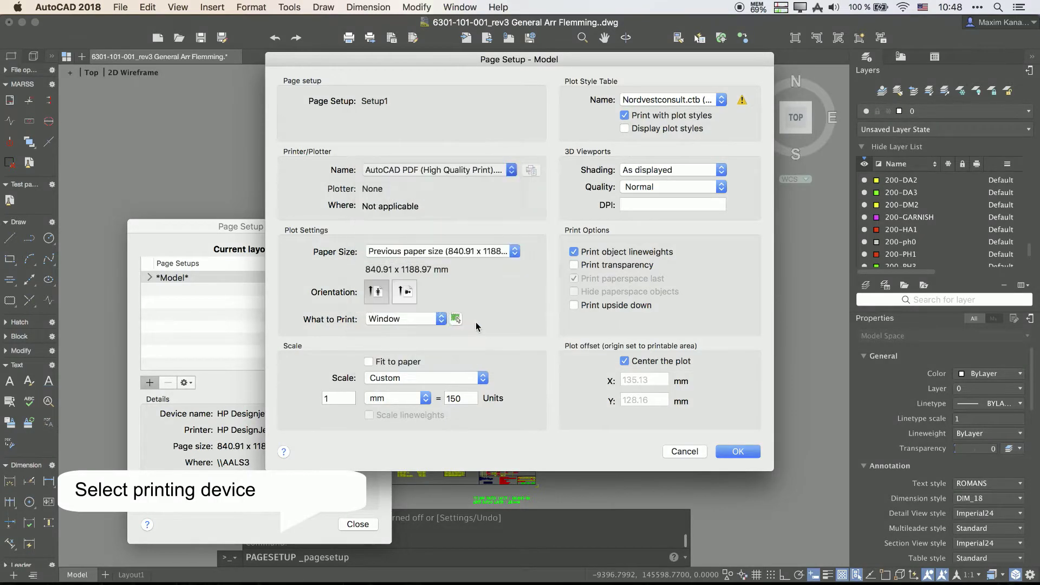
left_click(474, 256)
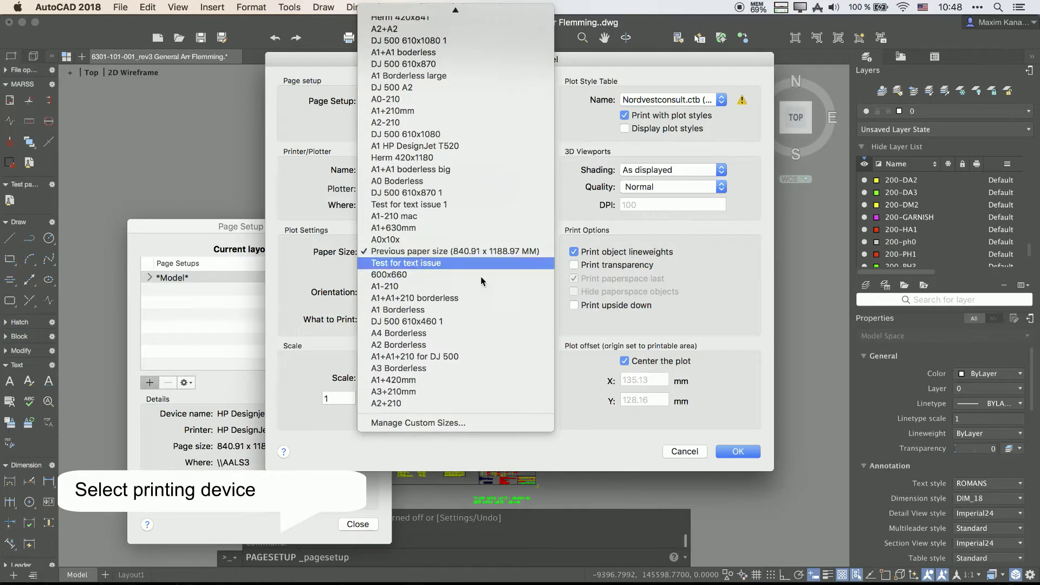
left_click(464, 422)
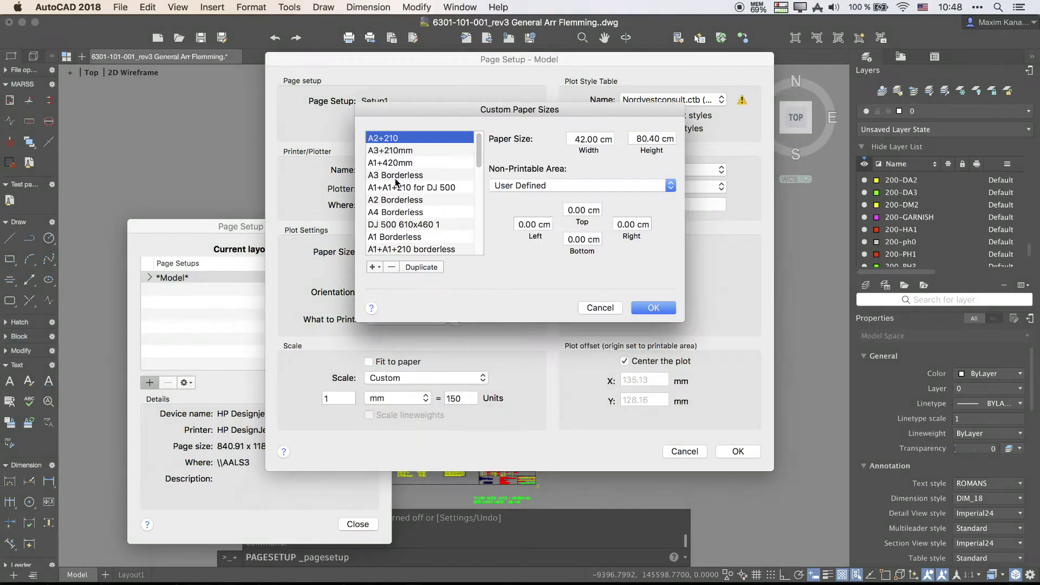
- Add a new custom paper size and rename it from Untitled to 1369x841
left_click(386, 265)
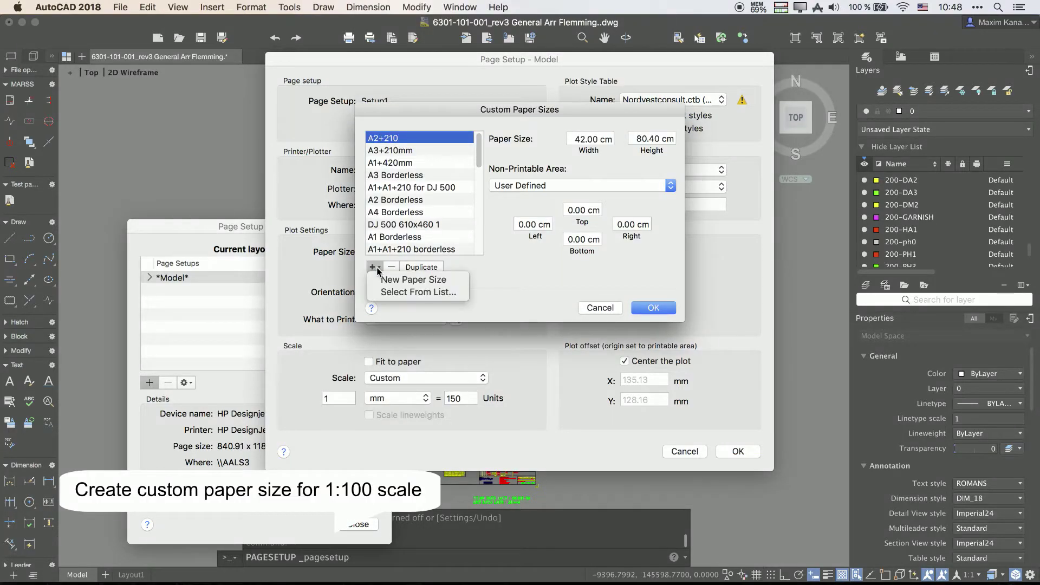
left_click(388, 279)
scroll(427, 227, "down", 3)
scroll(425, 233, "down", 3)
scroll(414, 239, "down", 2)
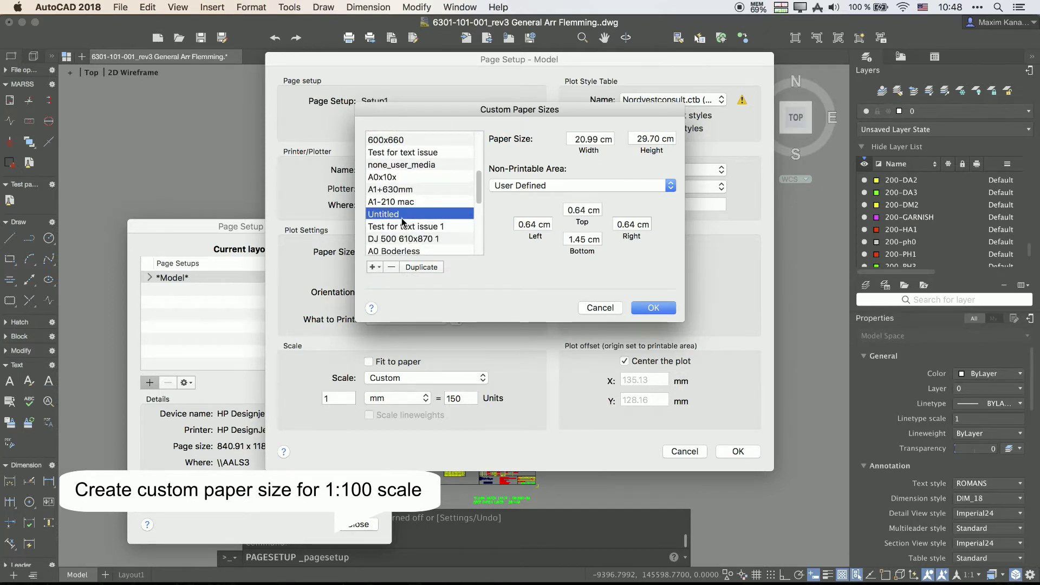
double_click(401, 215)
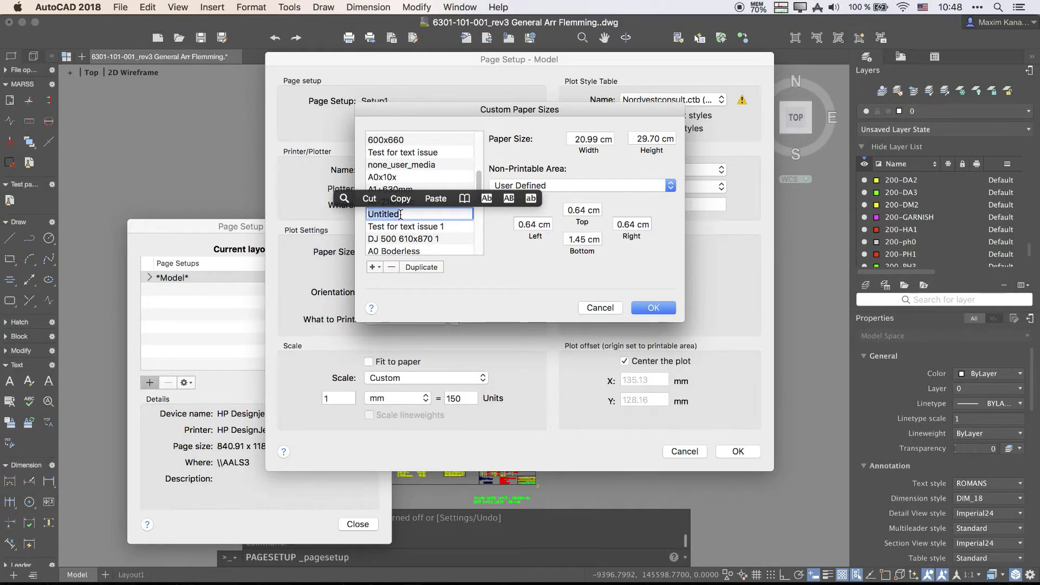
type("1369x841")
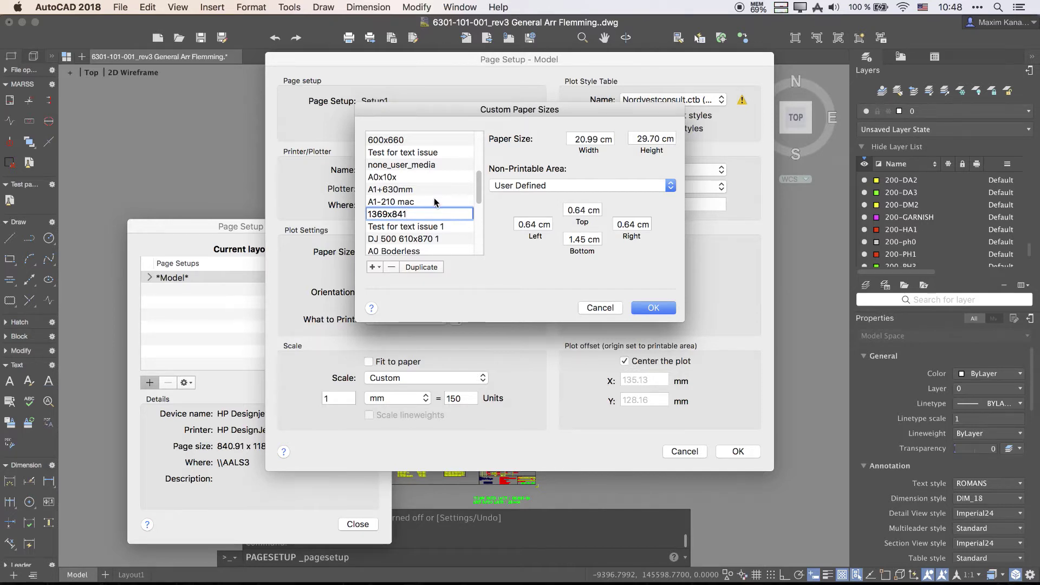
key("Return")
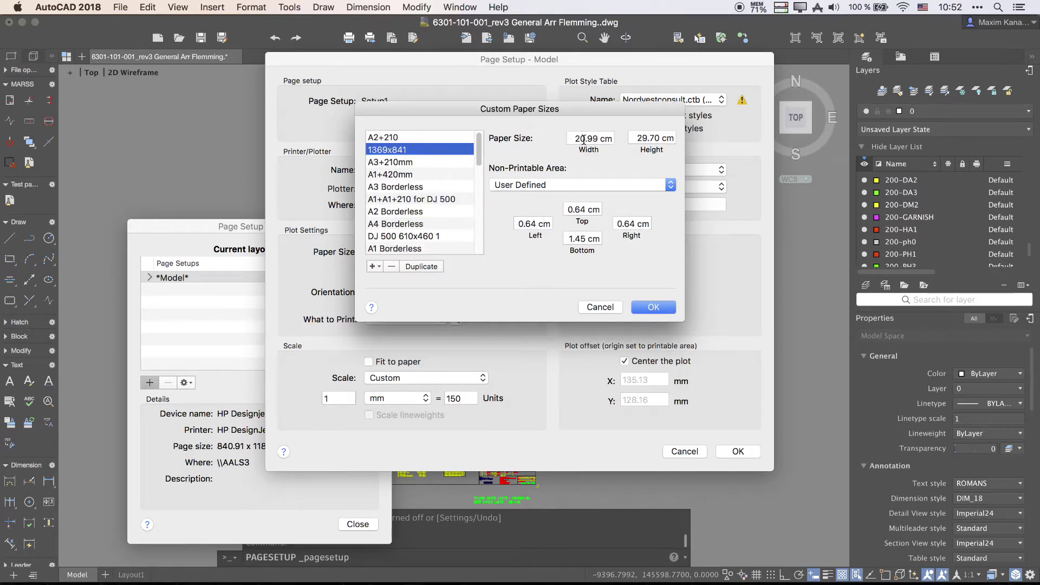
- Make the 1369x841 paper 136.9 cm wide and 84.1 cm high
left_click(583, 139)
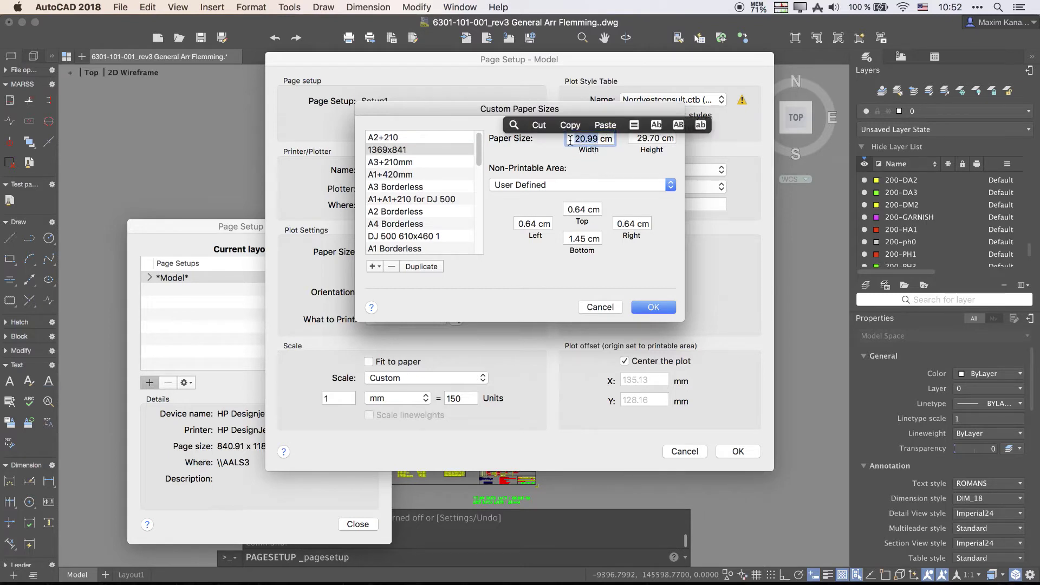
type("136")
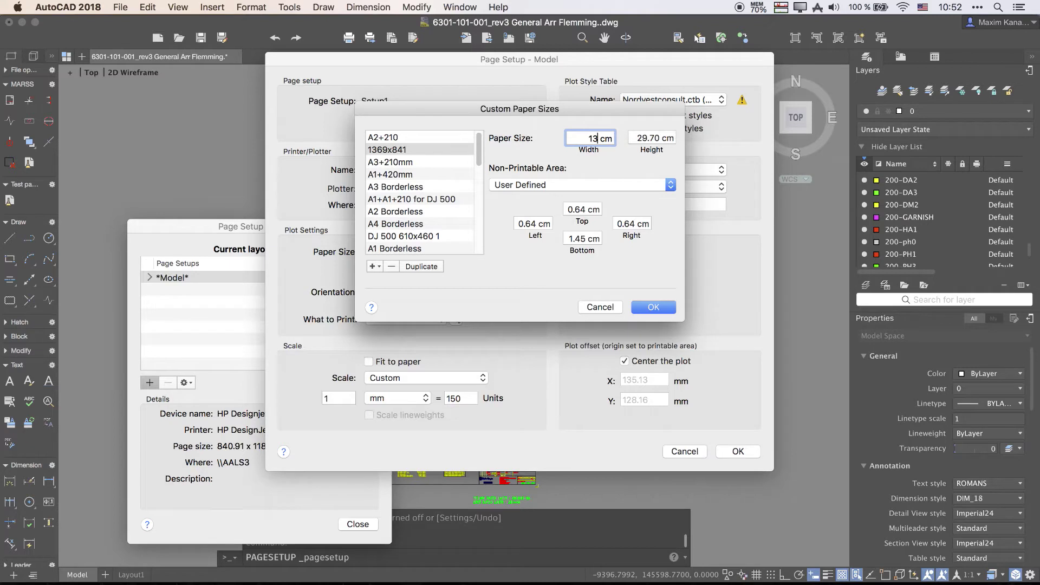
type(".9")
left_click(652, 137)
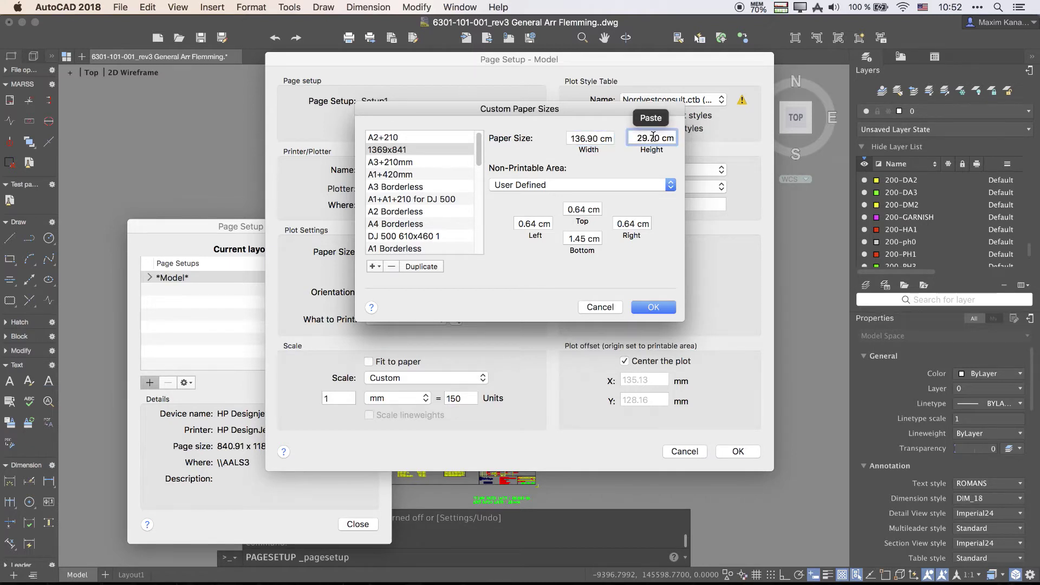
left_click_drag(656, 137, 638, 137)
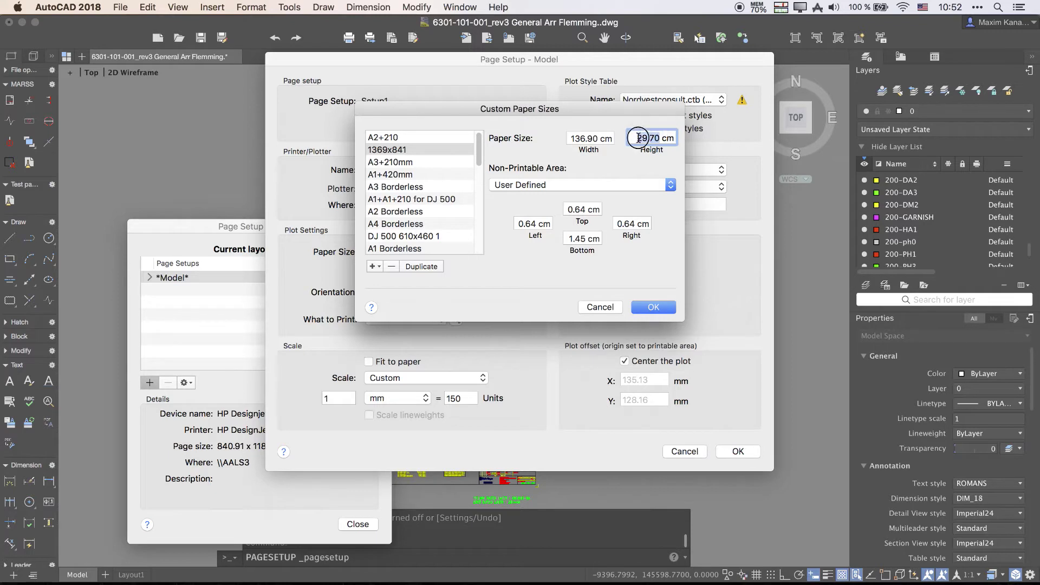
type("84")
type(".")
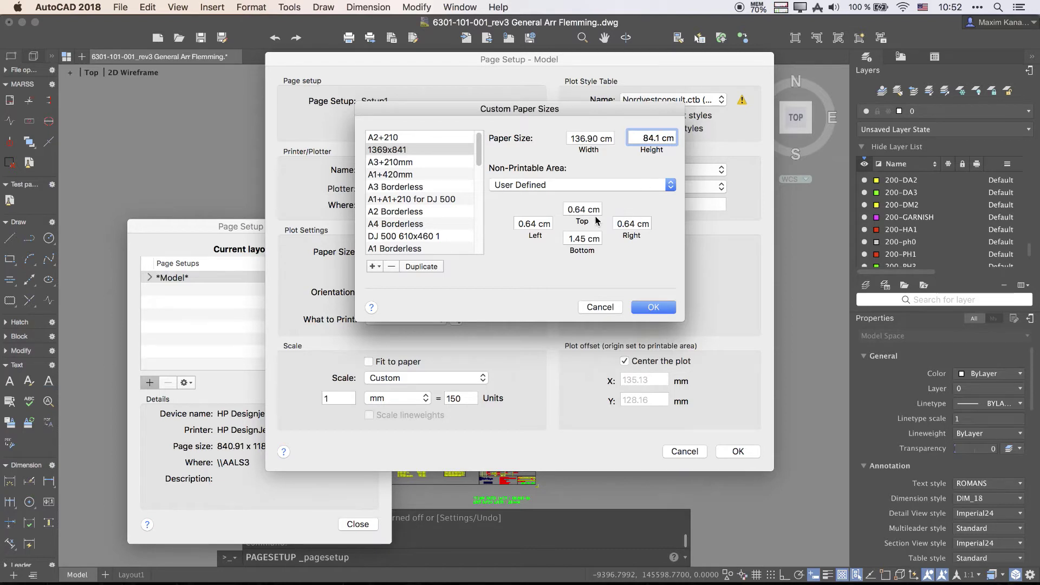
- Set the non-printable margins to 0 and save the custom paper size
left_click(587, 210)
left_click_drag(587, 210, 515, 225)
type("0")
type("0")
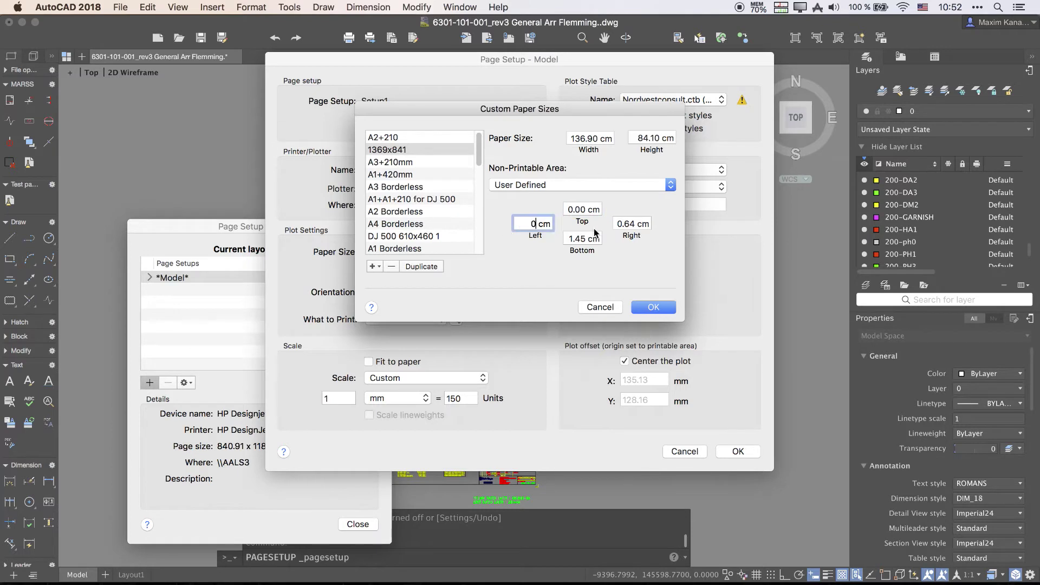
left_click_drag(582, 239, 566, 239)
type("0")
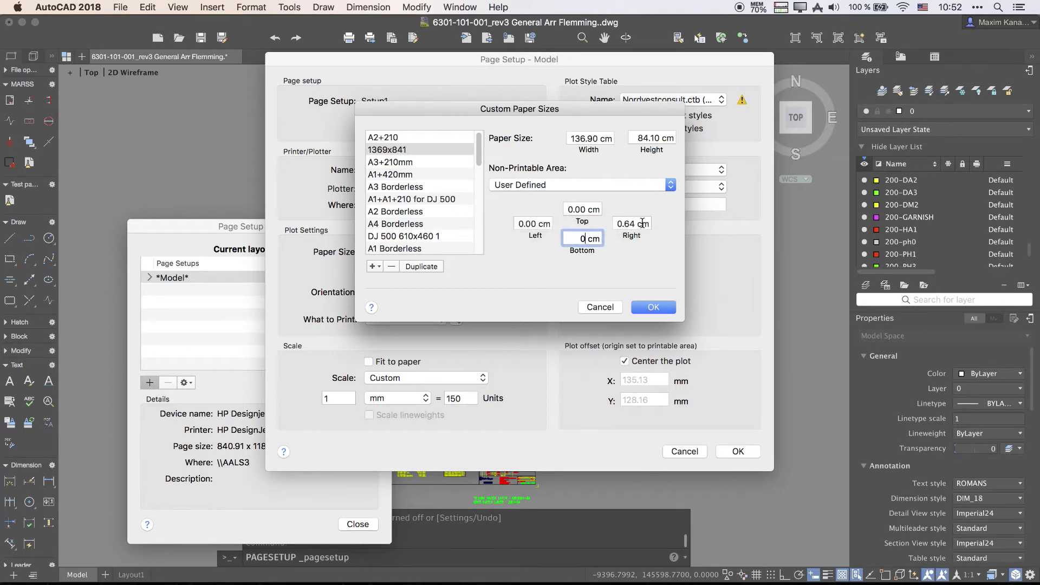
left_click_drag(630, 227, 618, 225)
type("0")
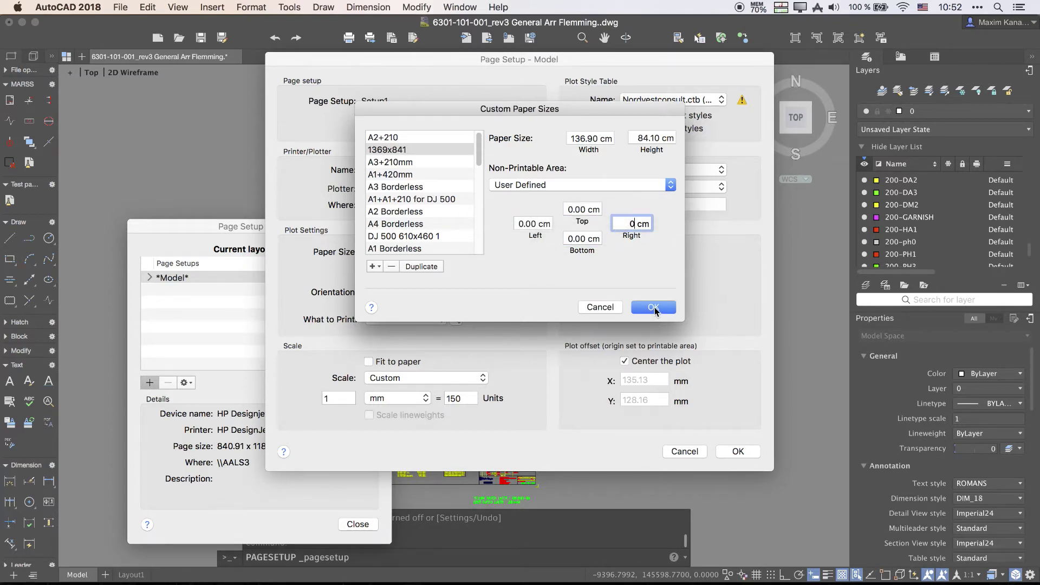
left_click(653, 307)
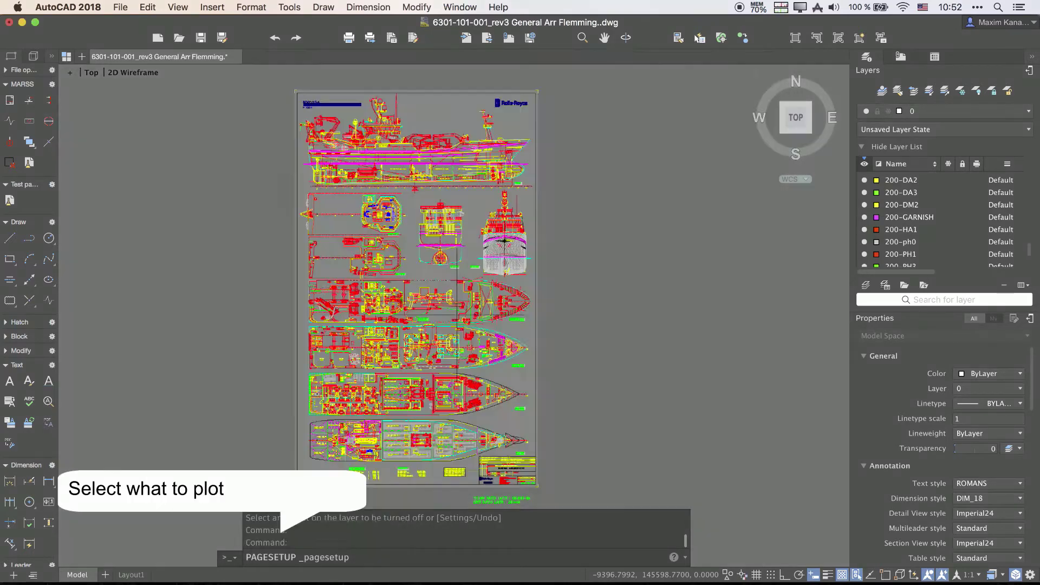
left_click(456, 318)
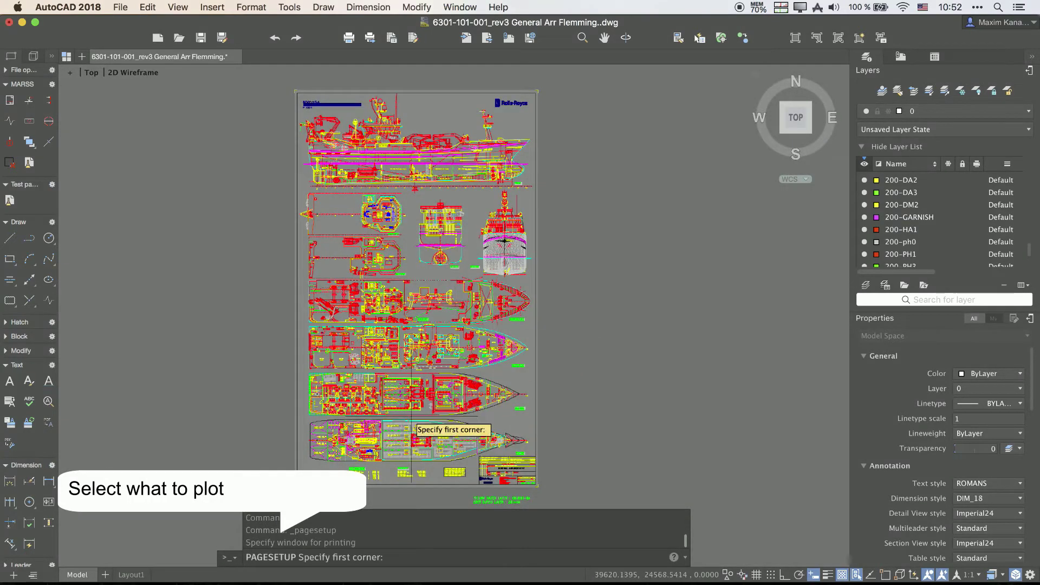
- With Osnap on, pick the border's lower-left and top-right corners as the plot window
scroll(298, 487, "up", 5)
scroll(298, 488, "up", 2)
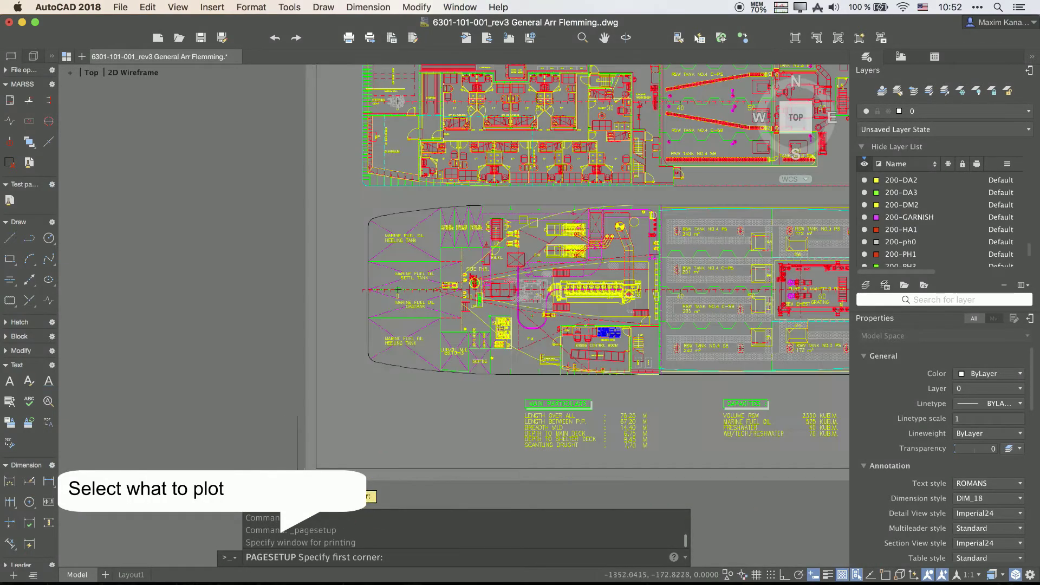
key("F3")
left_click(316, 468)
scroll(433, 341, "down", 5)
scroll(544, 64, "up", 5)
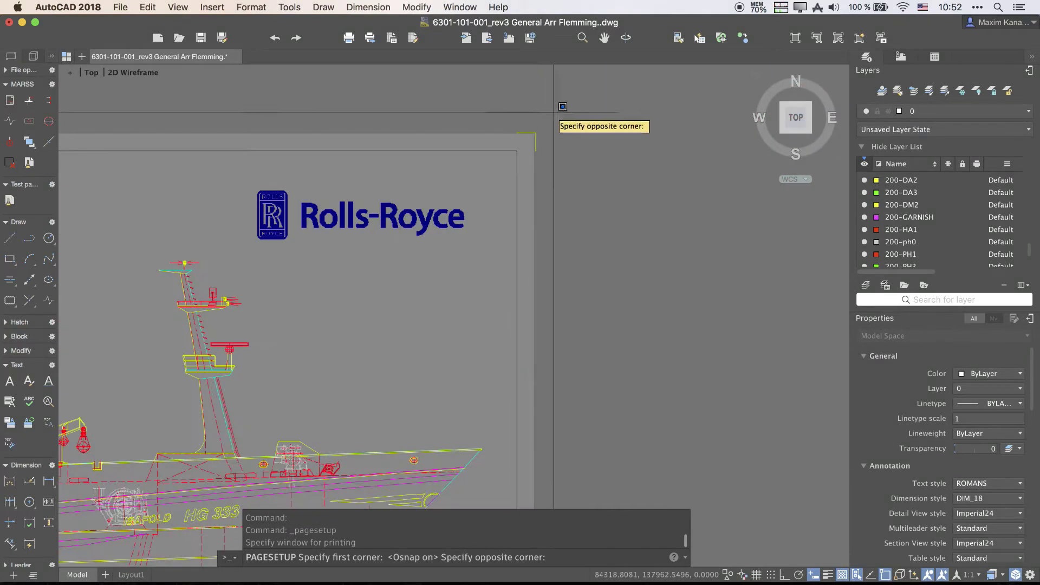
left_click(542, 132)
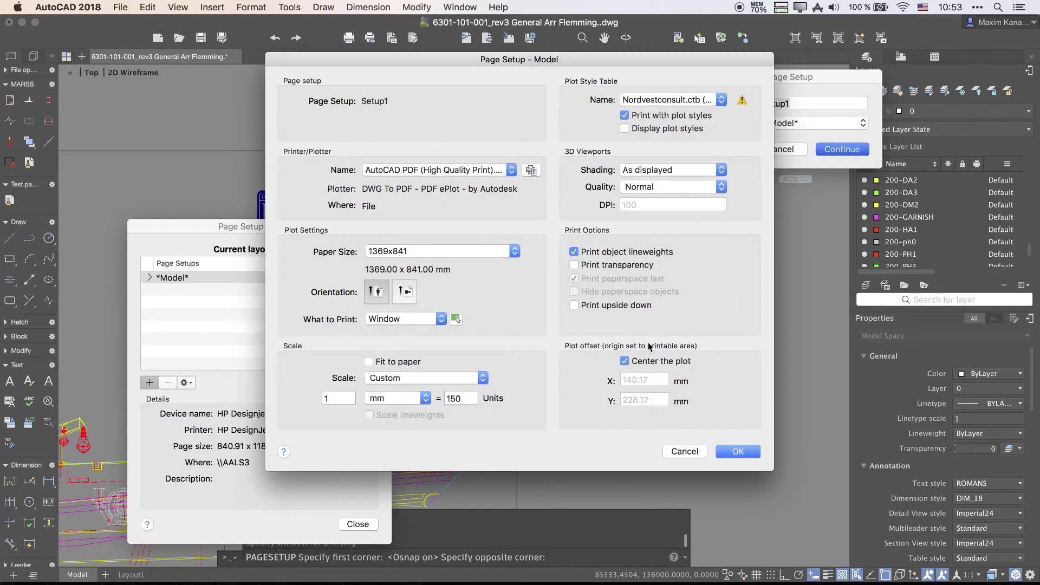
- Give Setup1 the monochrome.ctb plot style for all layouts and Fit to paper
left_click(685, 100)
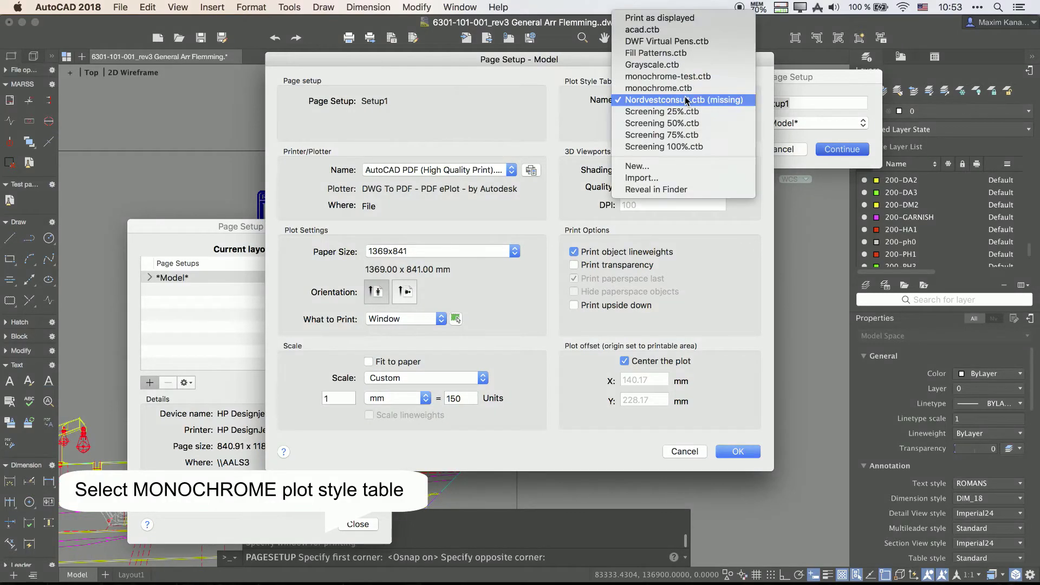
left_click(657, 91)
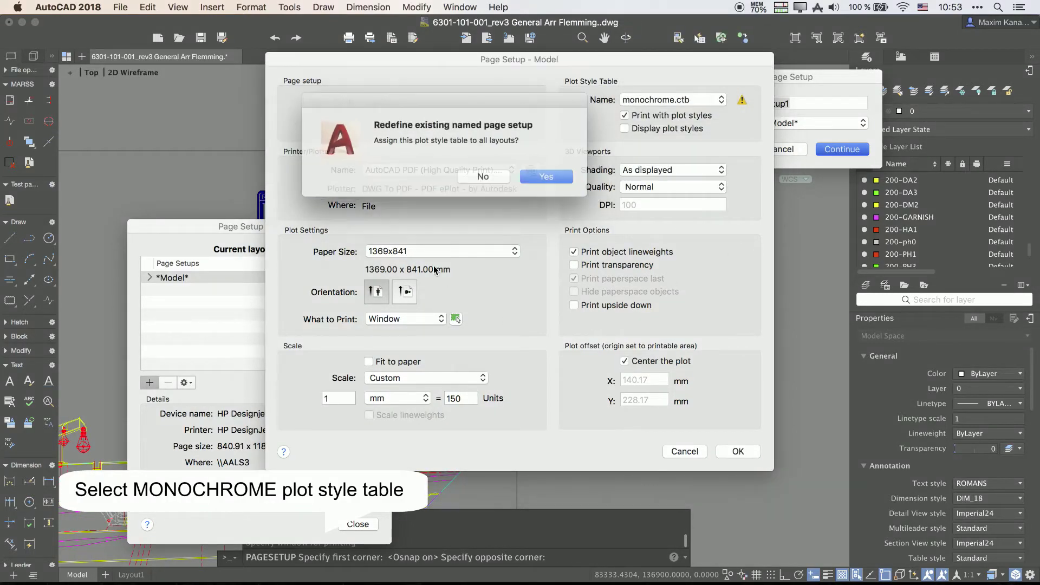
left_click(545, 175)
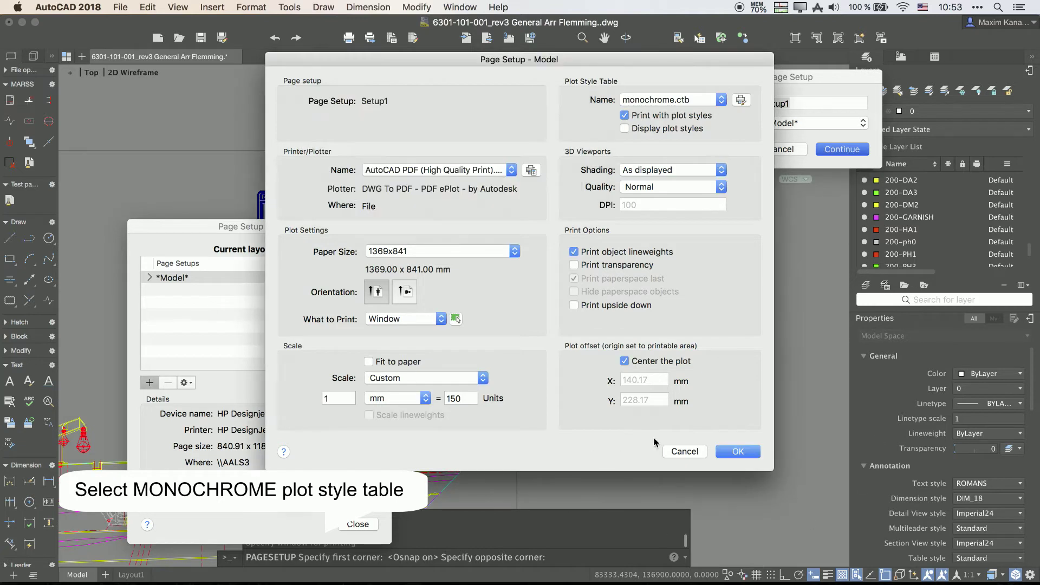
left_click(370, 362)
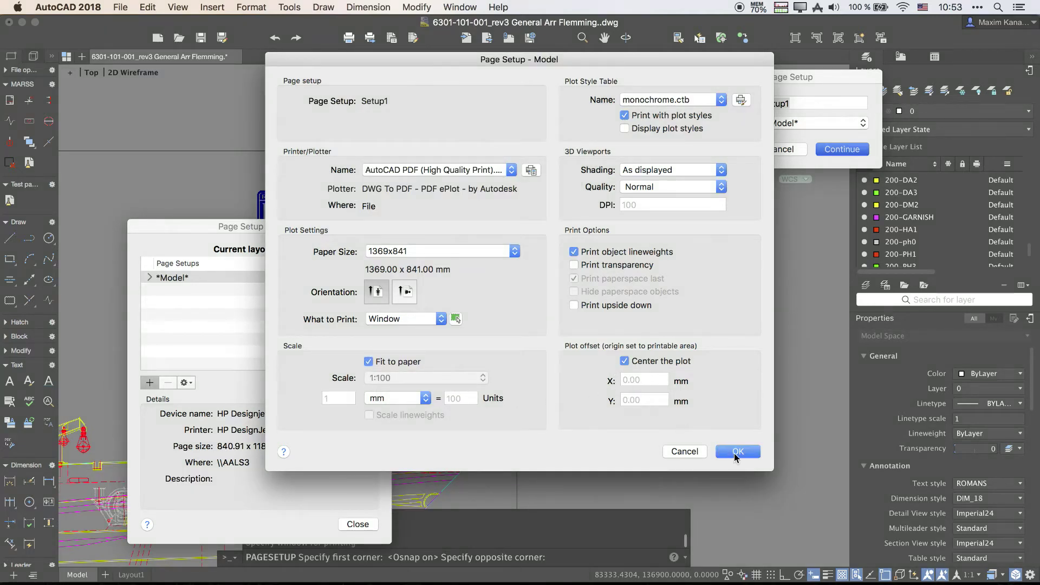
left_click(737, 452)
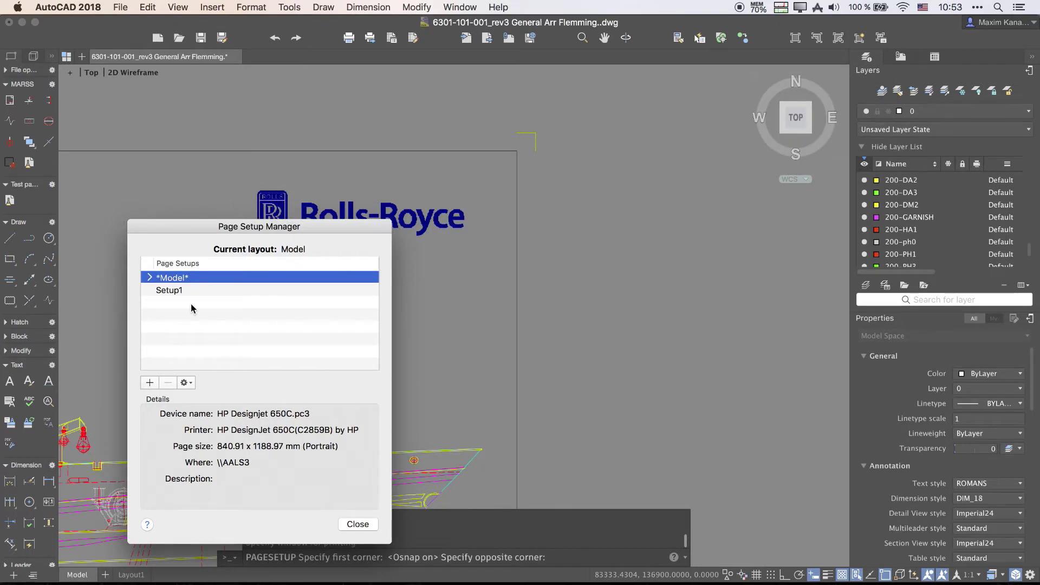
- Make Setup1 the current page setup and close the Page Setup Manager
left_click(173, 290)
left_click(186, 383)
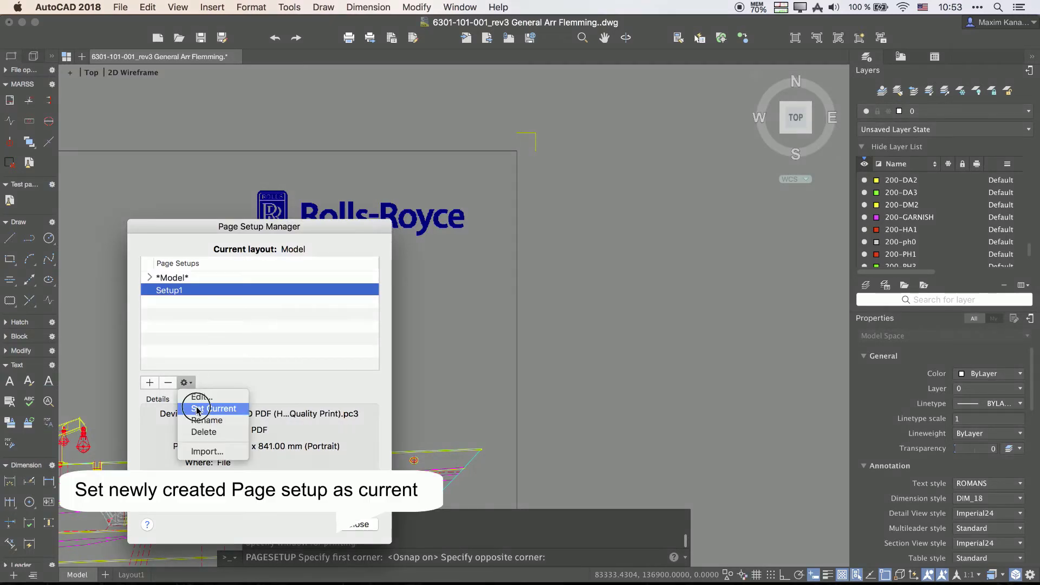
left_click(197, 410)
left_click(361, 526)
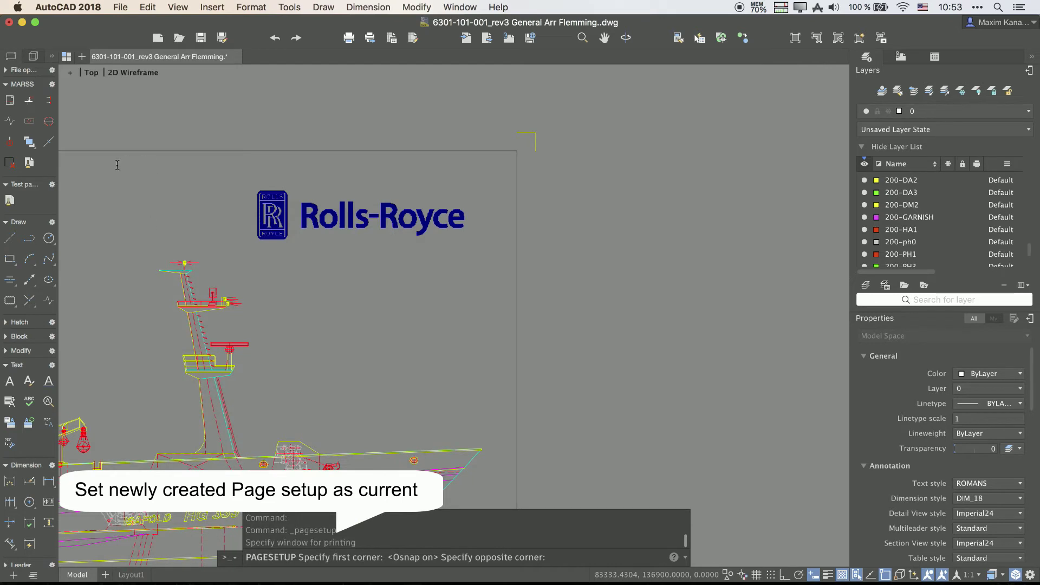
left_click(120, 7)
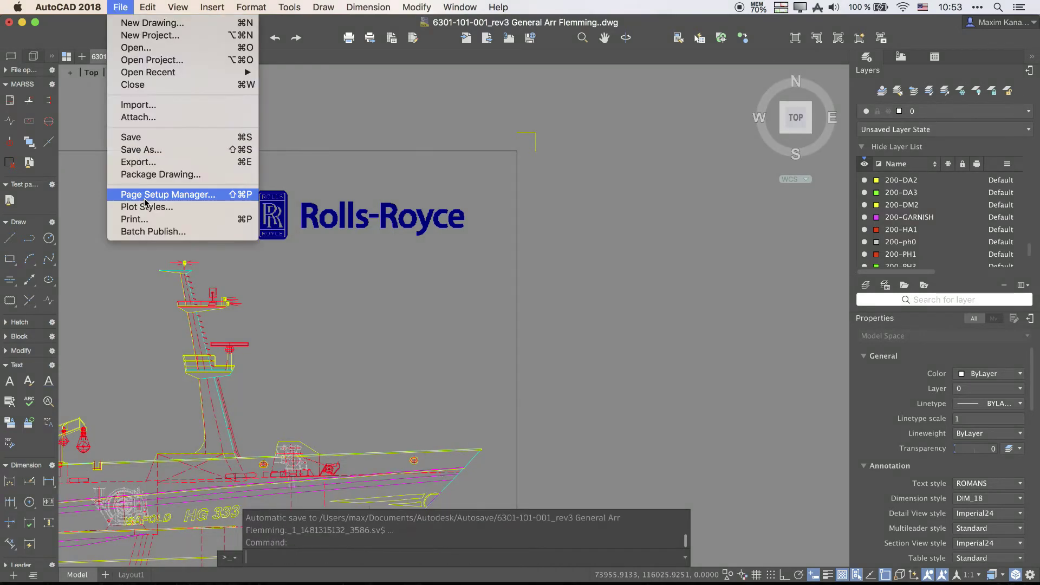
- Print the drawing and preview the monochrome plot as a PDF in PDF Expert
left_click(139, 219)
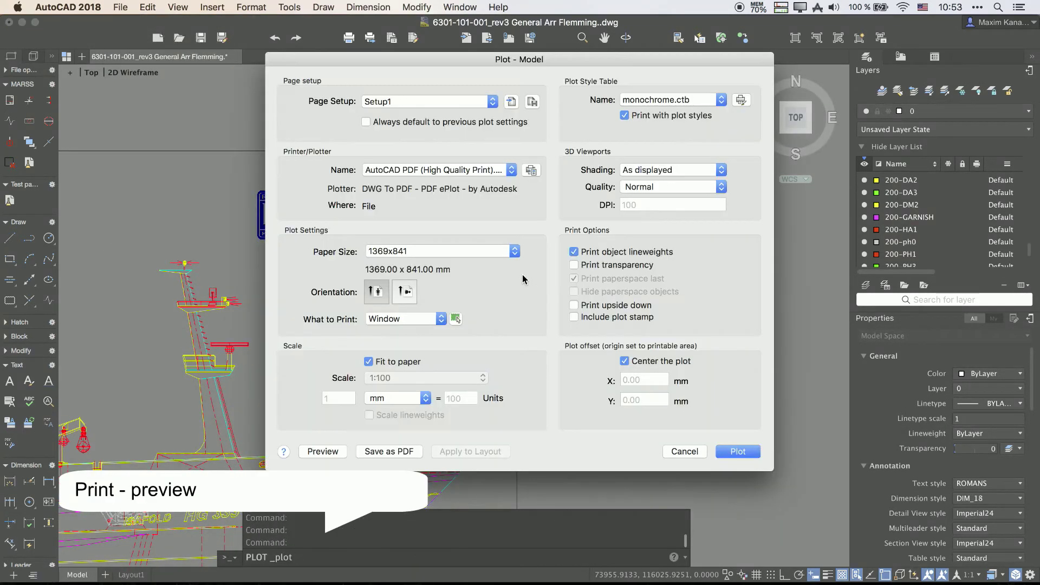
left_click(334, 453)
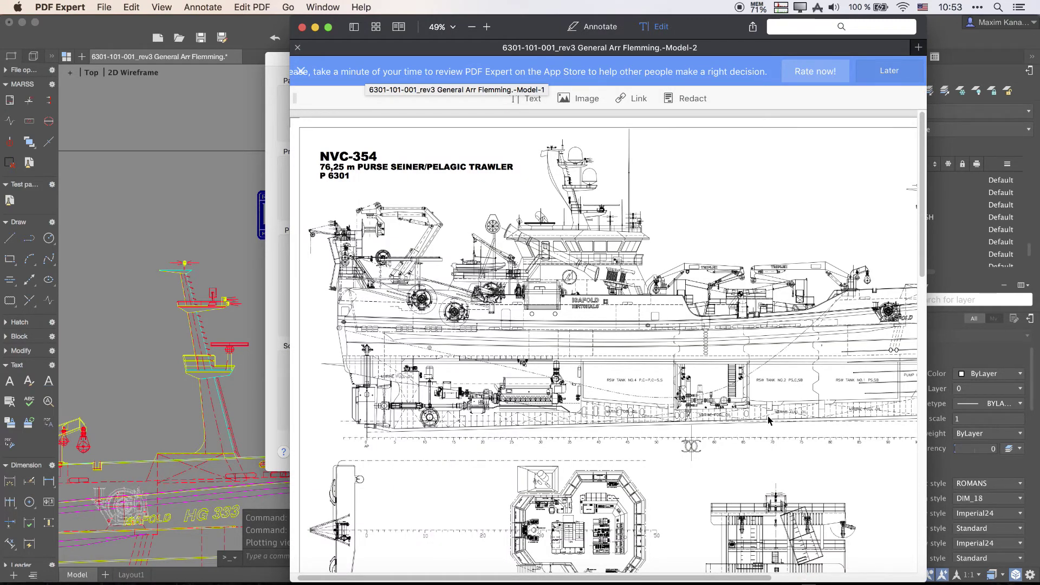
scroll(799, 470, "right", 3)
scroll(799, 470, "down", 2)
scroll(802, 471, "down", 3, "ctrl")
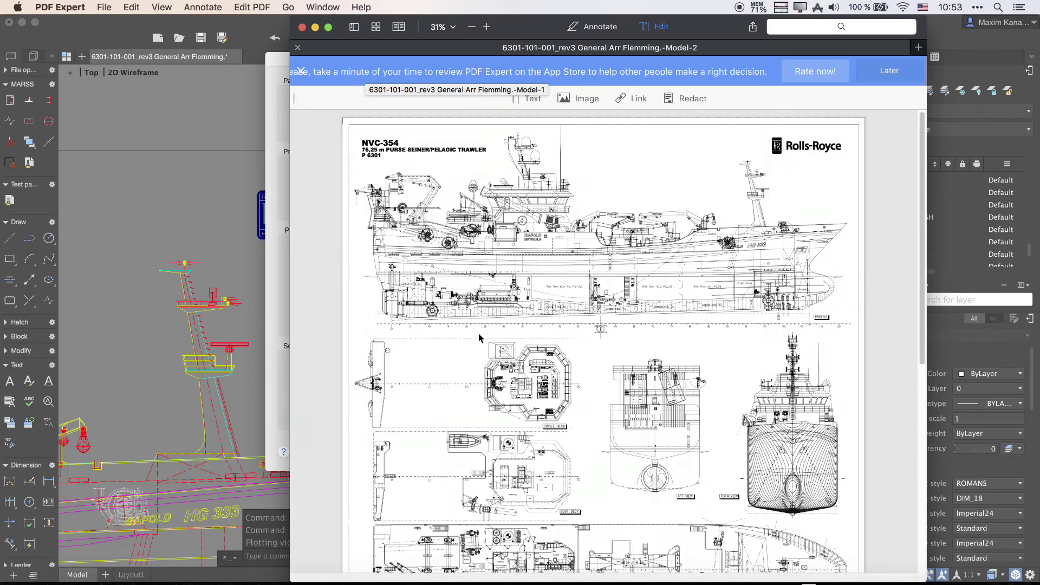
scroll(810, 486, "up", 3, "ctrl")
scroll(803, 469, "up", 3, "ctrl")
scroll(803, 470, "up", 3, "ctrl")
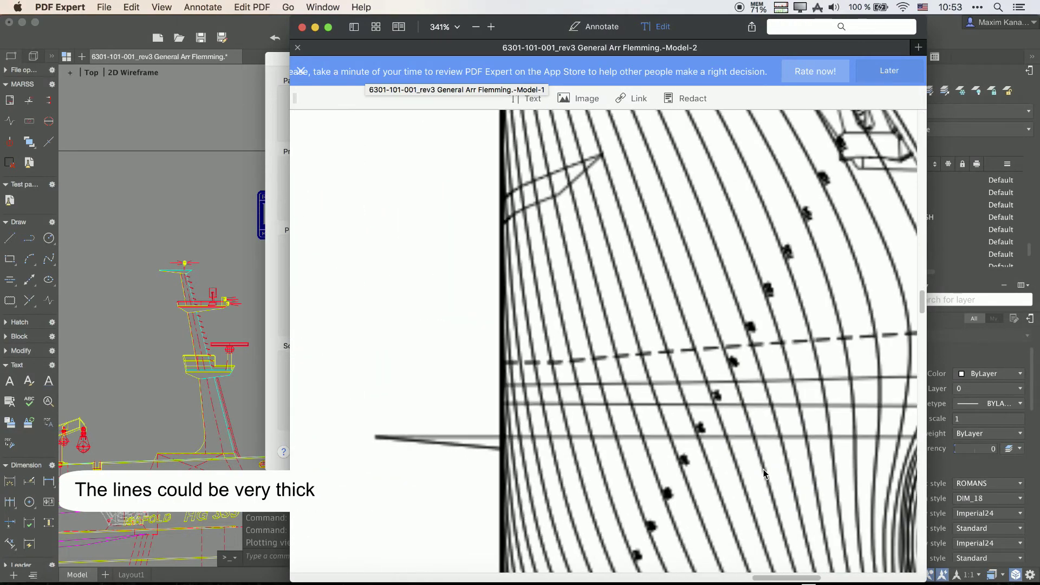
scroll(726, 452, "up", 2, "ctrl")
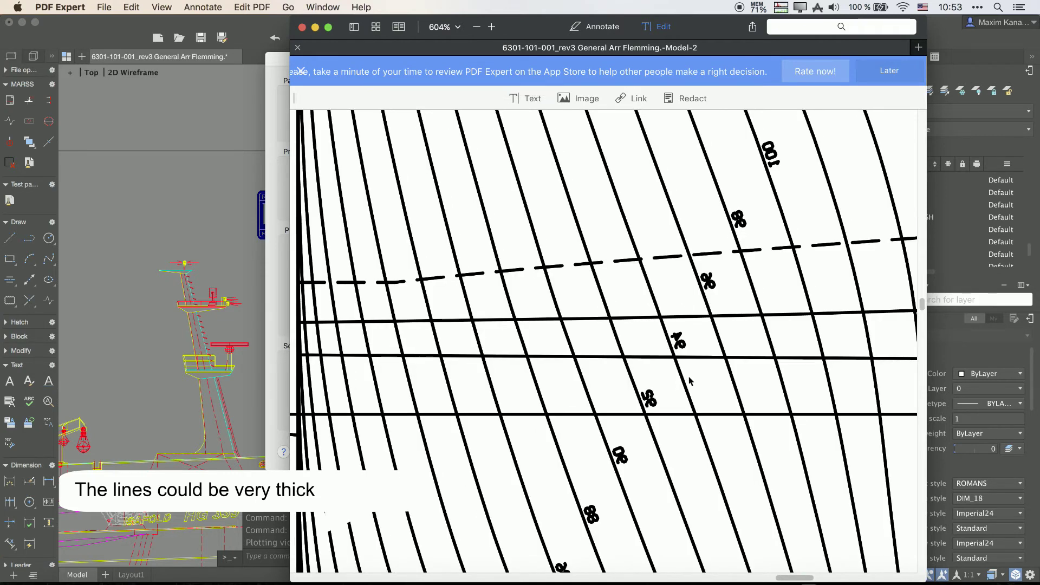
scroll(688, 380, "down", 4, "ctrl")
scroll(689, 380, "down", 1, "ctrl")
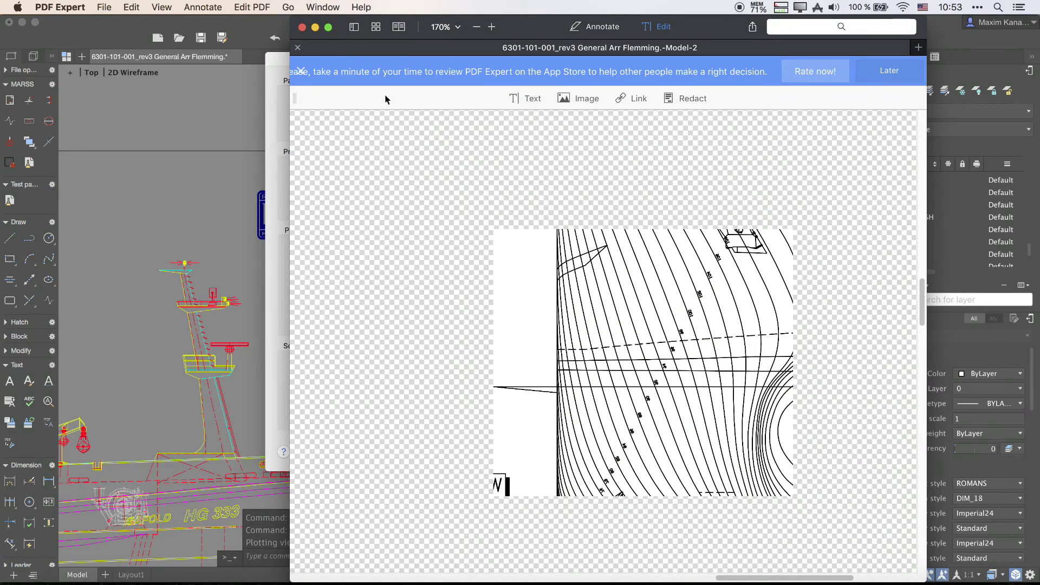
left_click(302, 28)
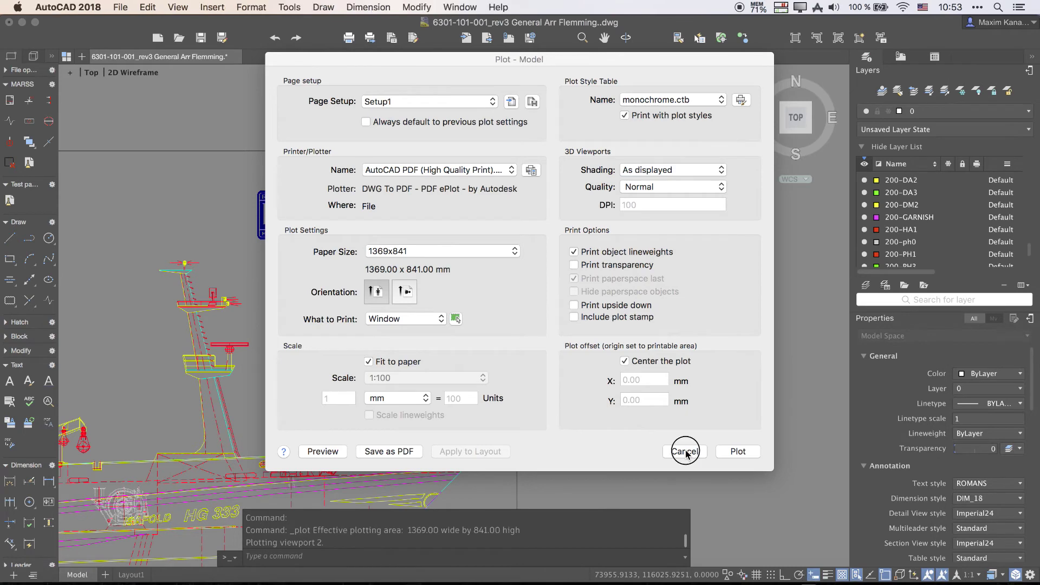
- Cancel the plot and change the new layer default lineweight from 0.25 mm to 0.09 mm
left_click(685, 453)
scroll(591, 406, "down", 5)
scroll(388, 254, "down", 4)
scroll(389, 254, "down", 1)
scroll(382, 431, "up", 4)
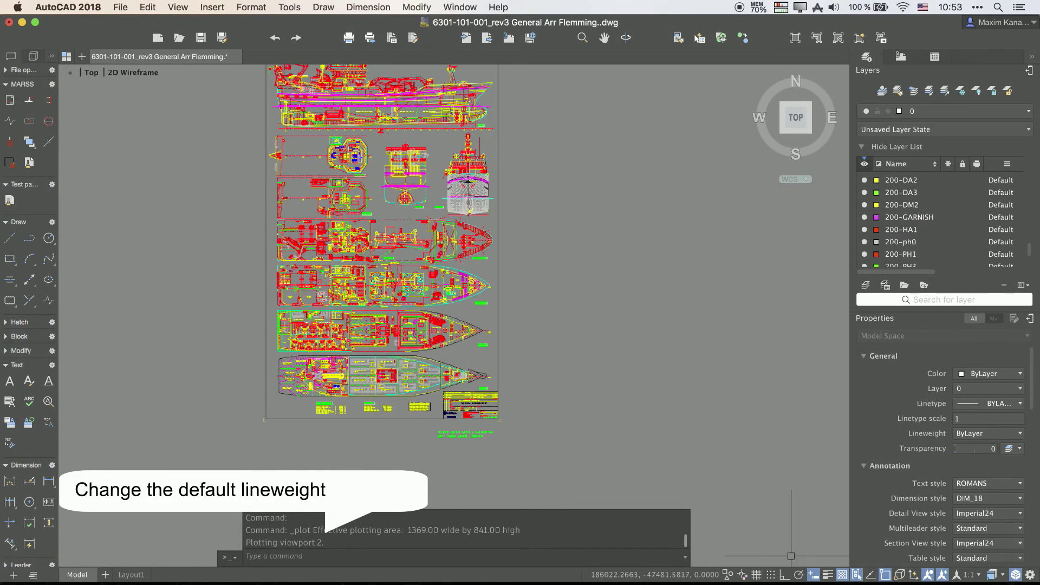
right_click(829, 581)
left_click(850, 567)
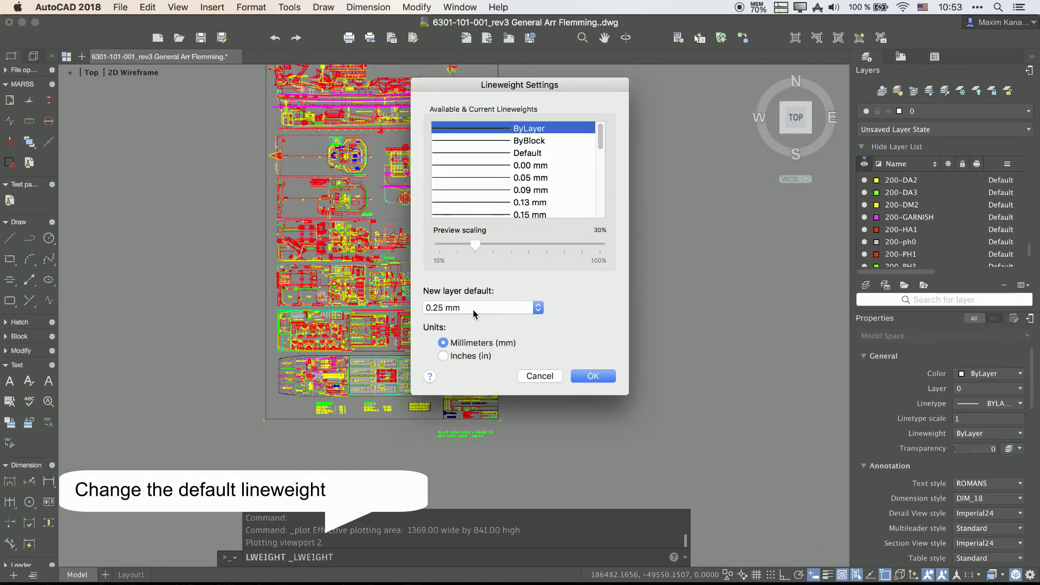
left_click(472, 310)
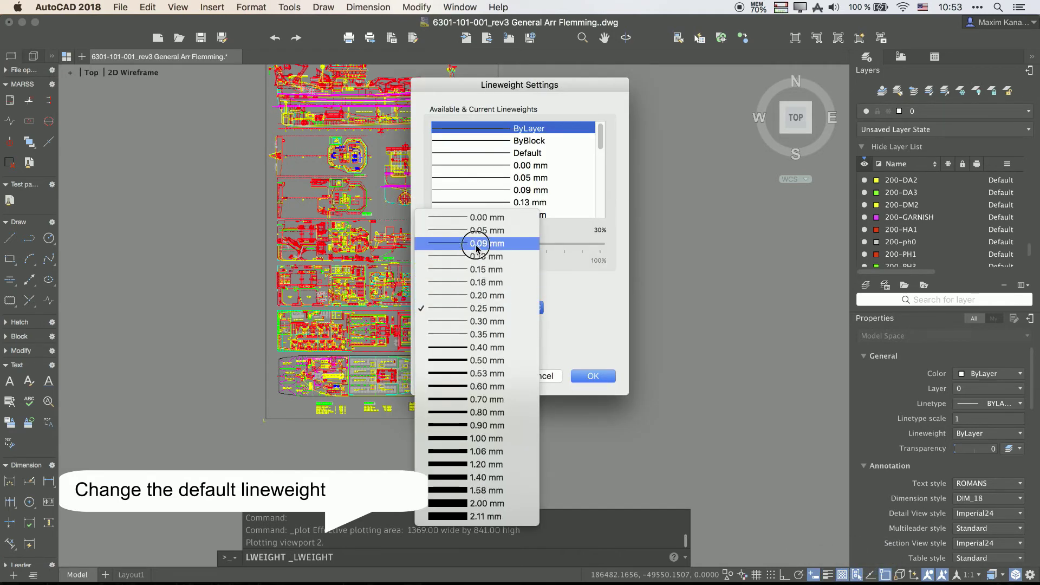
left_click(477, 244)
left_click(593, 376)
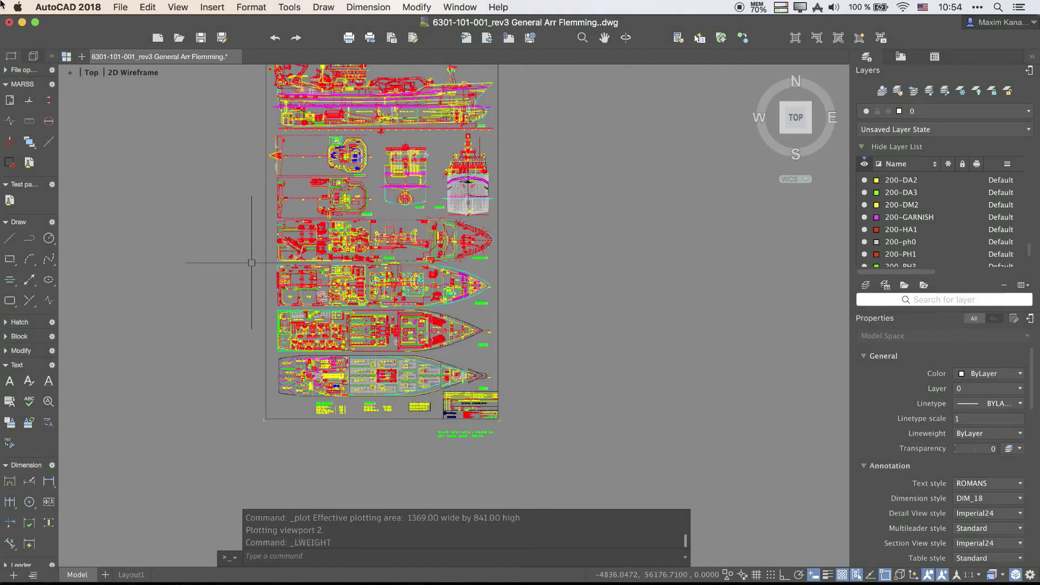
left_click(120, 7)
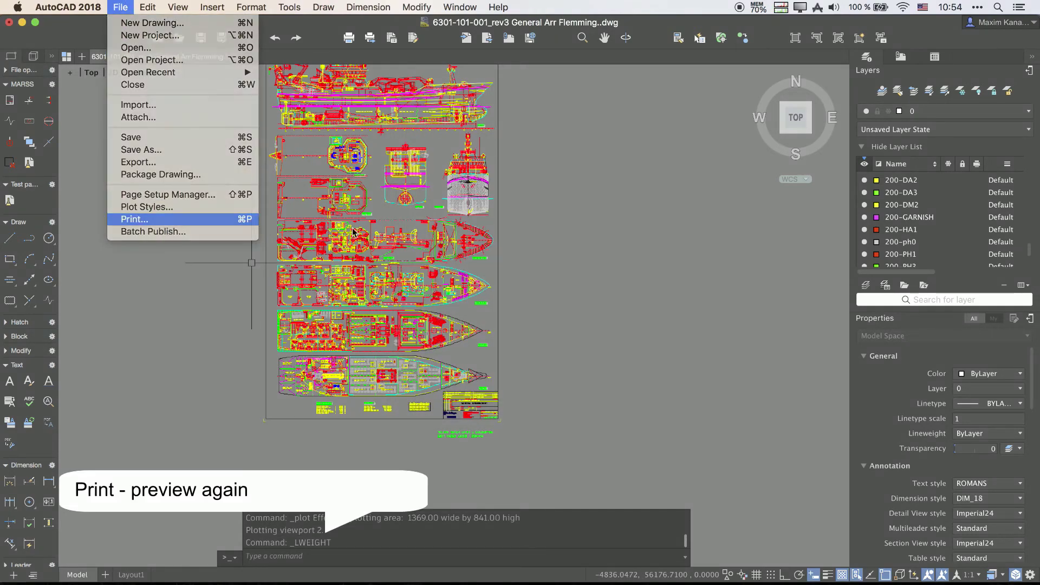
- Print again and preview the thinner-lineweight sheet as a PDF in PDF Expert
key("Return")
left_click(324, 452)
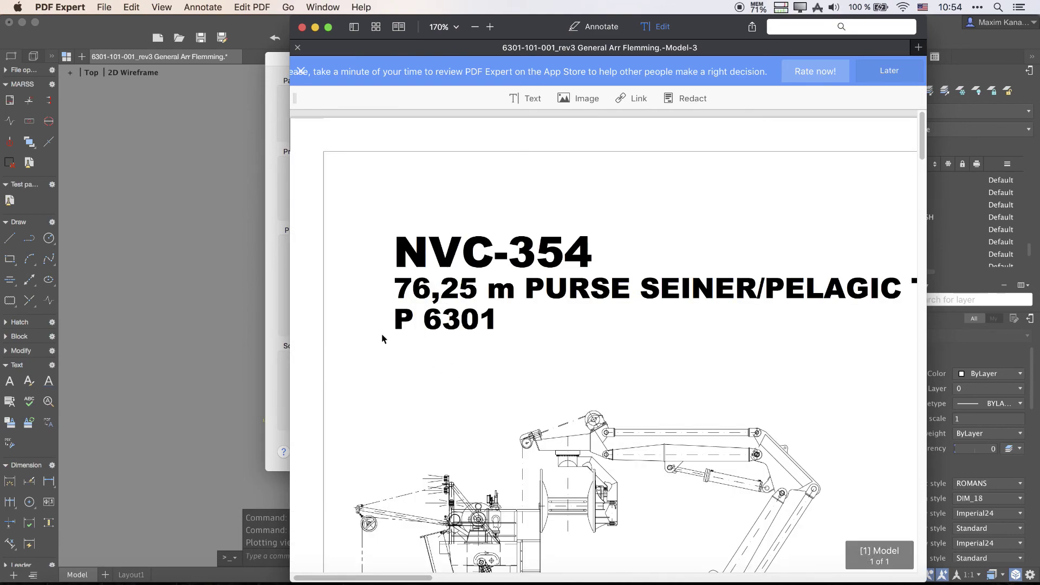
scroll(395, 346, "down", 5, "ctrl")
scroll(411, 346, "down", 5, "ctrl")
scroll(445, 346, "down", 3, "ctrl")
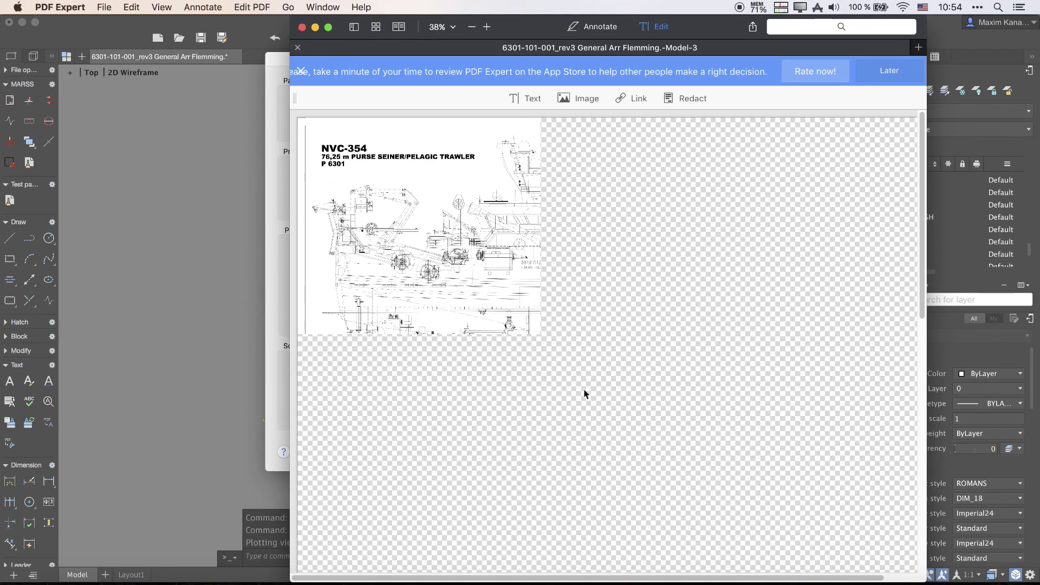
scroll(345, 336, "down", 5, "ctrl")
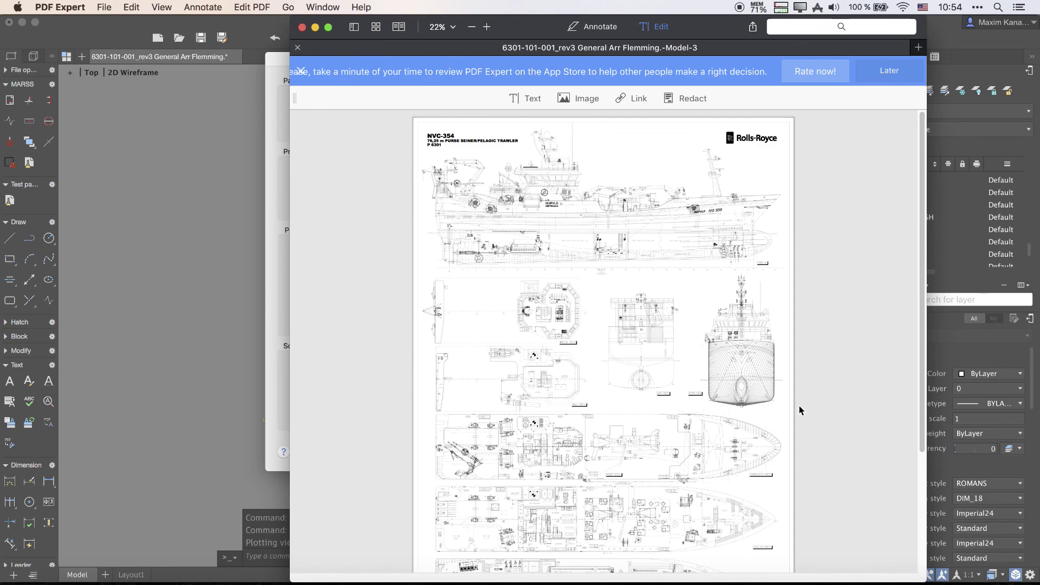
scroll(800, 410, "up", 5, "ctrl")
scroll(847, 383, "up", 5, "ctrl")
scroll(863, 360, "up", 5, "ctrl")
scroll(871, 390, "up", 5, "ctrl")
scroll(728, 339, "up", 3, "ctrl")
scroll(728, 346, "up", 5, "ctrl")
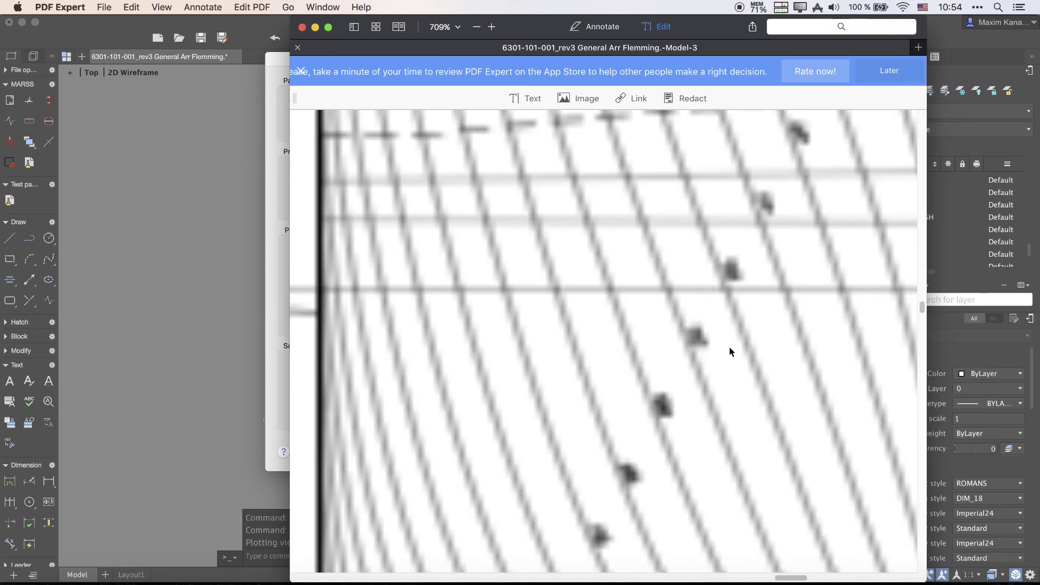